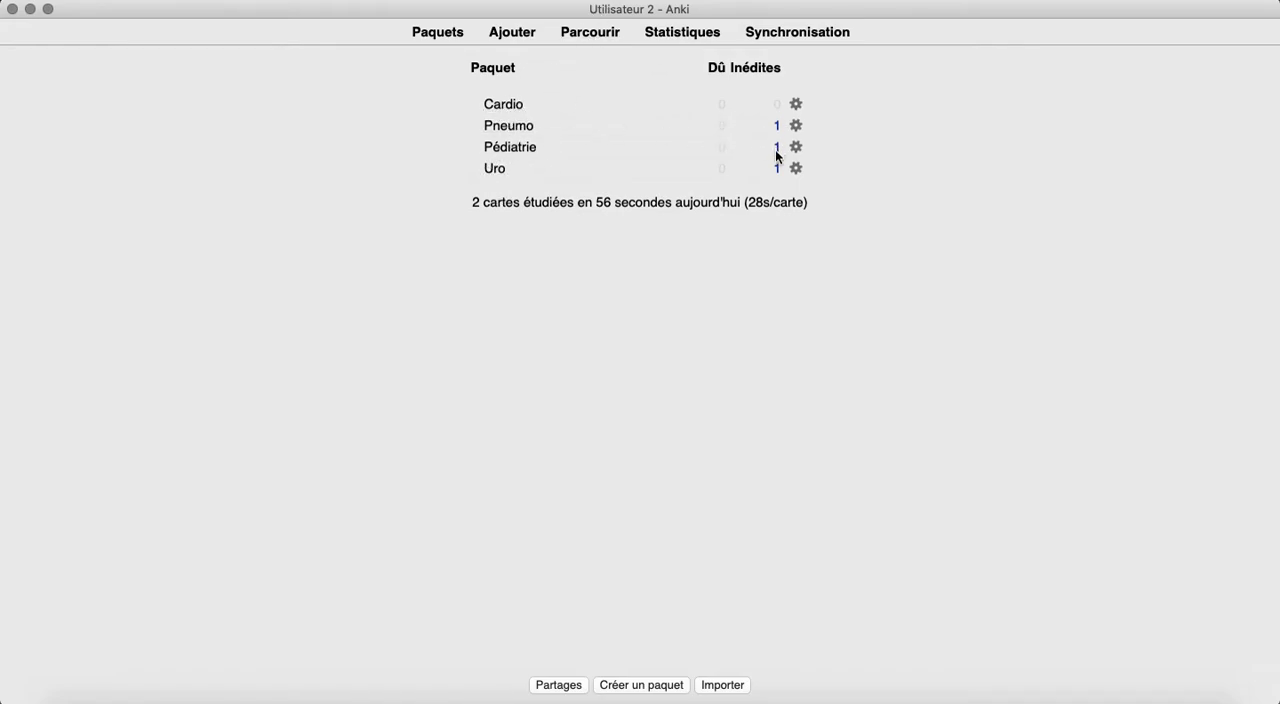
Open the card browser and examine the cards stored in the Cardio, Pneumo, Pédiatrie and Uro decks.
left_click(592, 36)
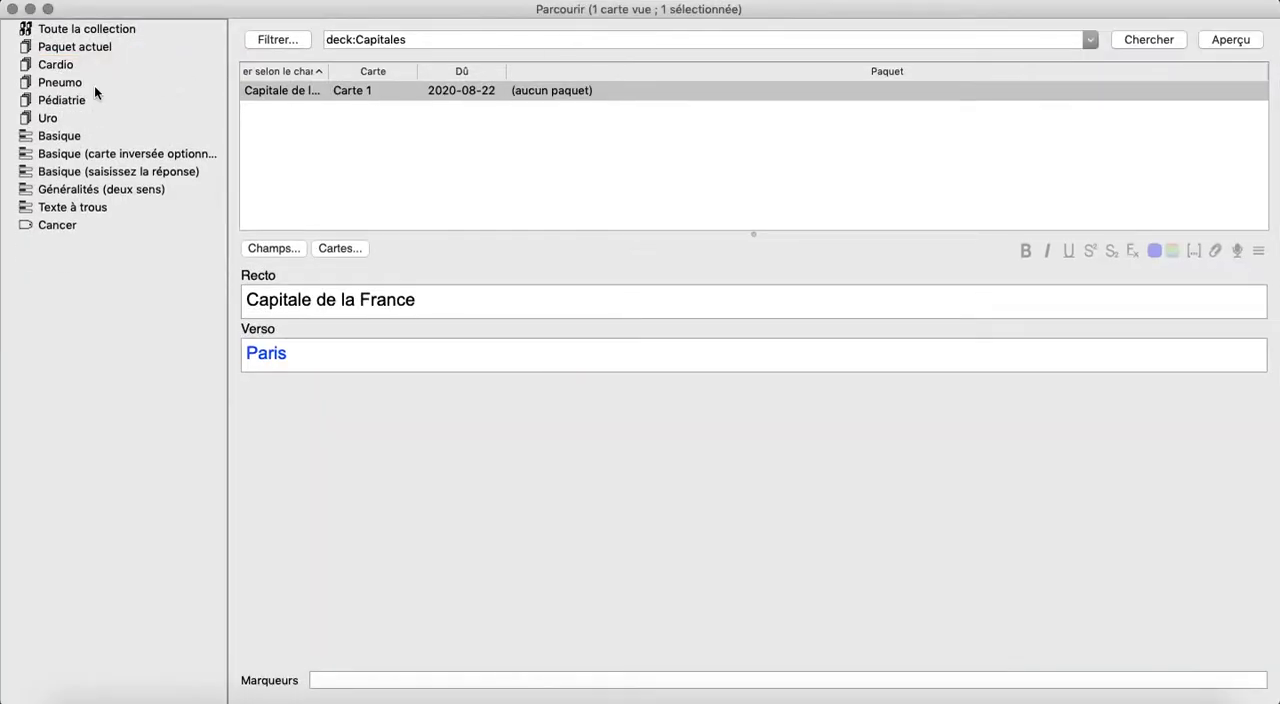
left_click(70, 65)
left_click(71, 80)
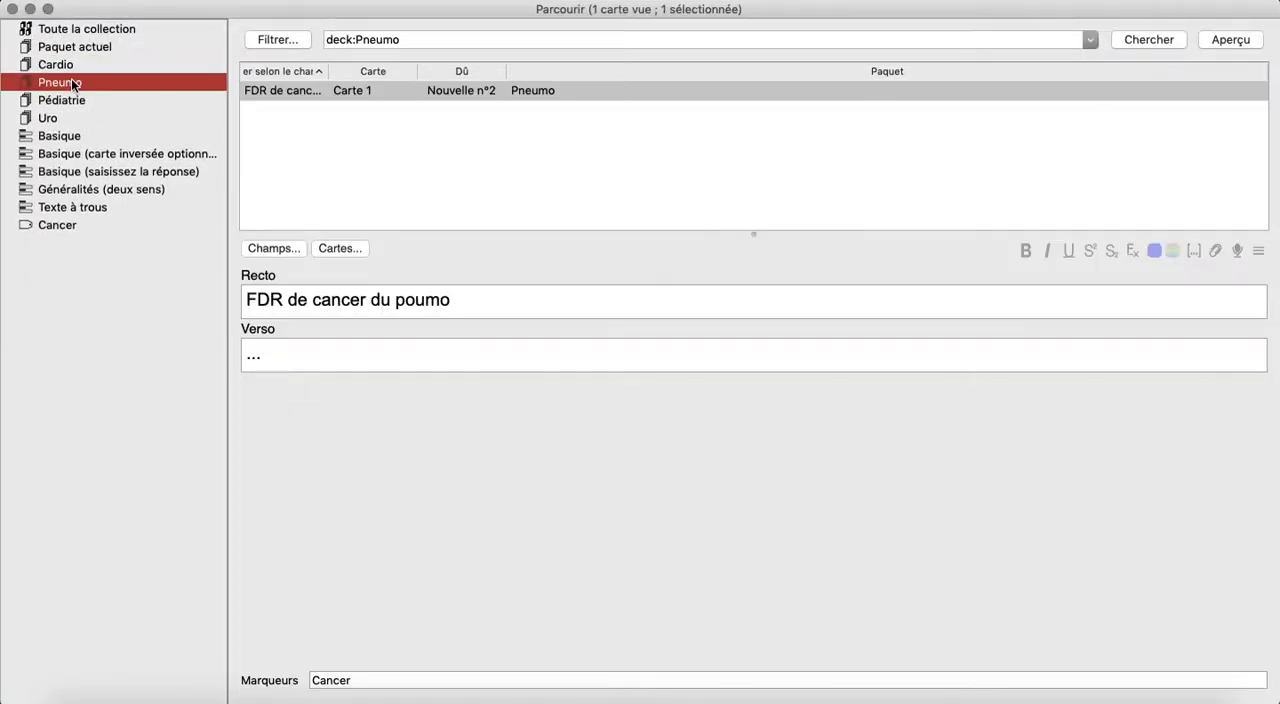
left_click(62, 100)
left_click(61, 111)
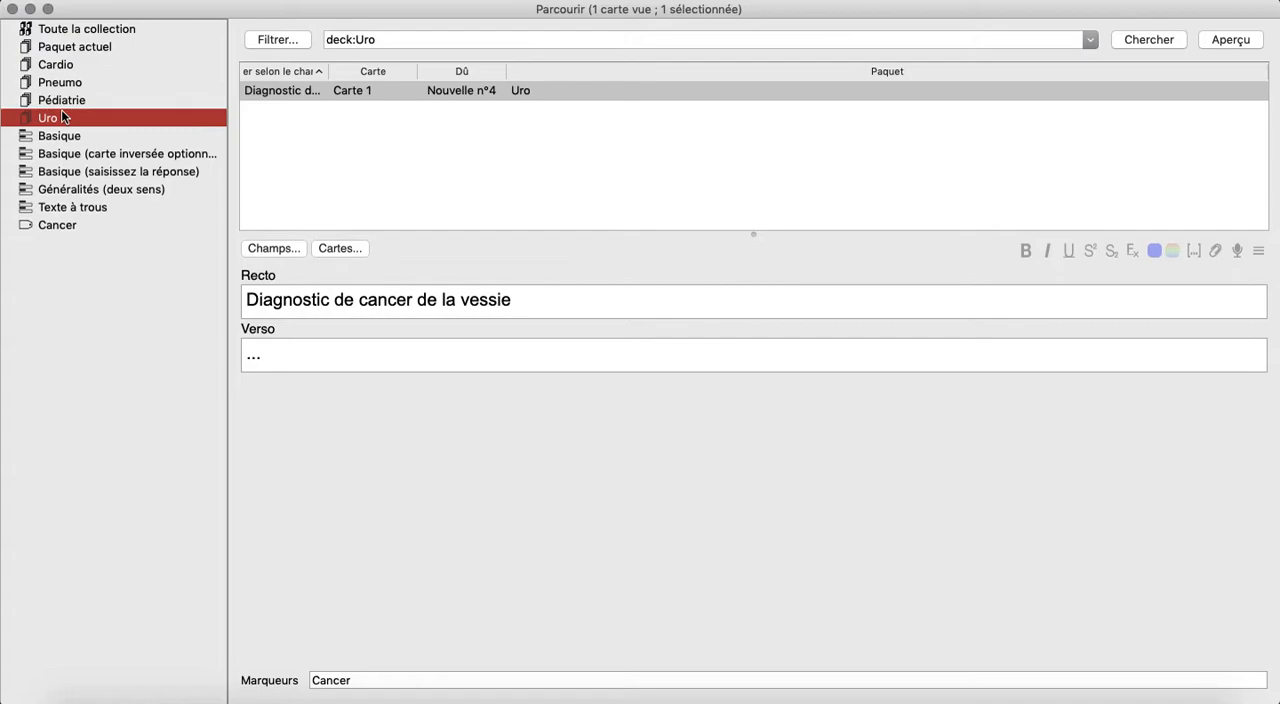
left_click(88, 99)
left_click(86, 86)
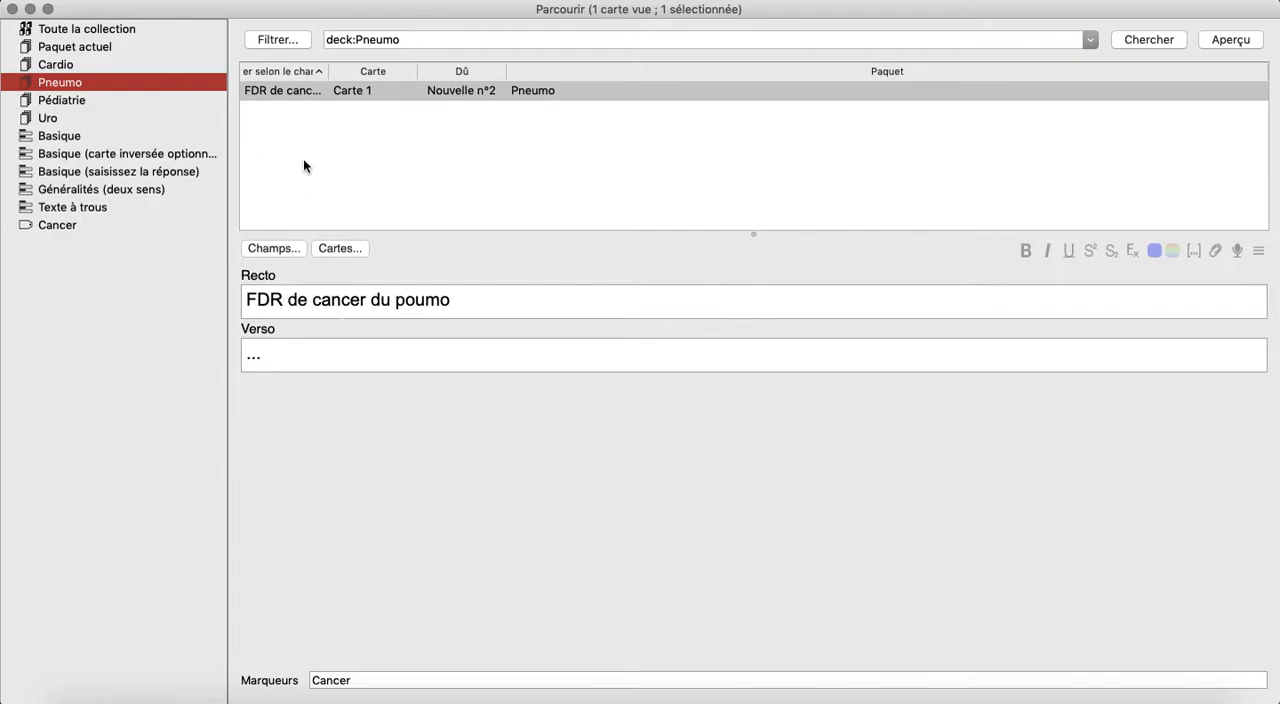
left_click(105, 97)
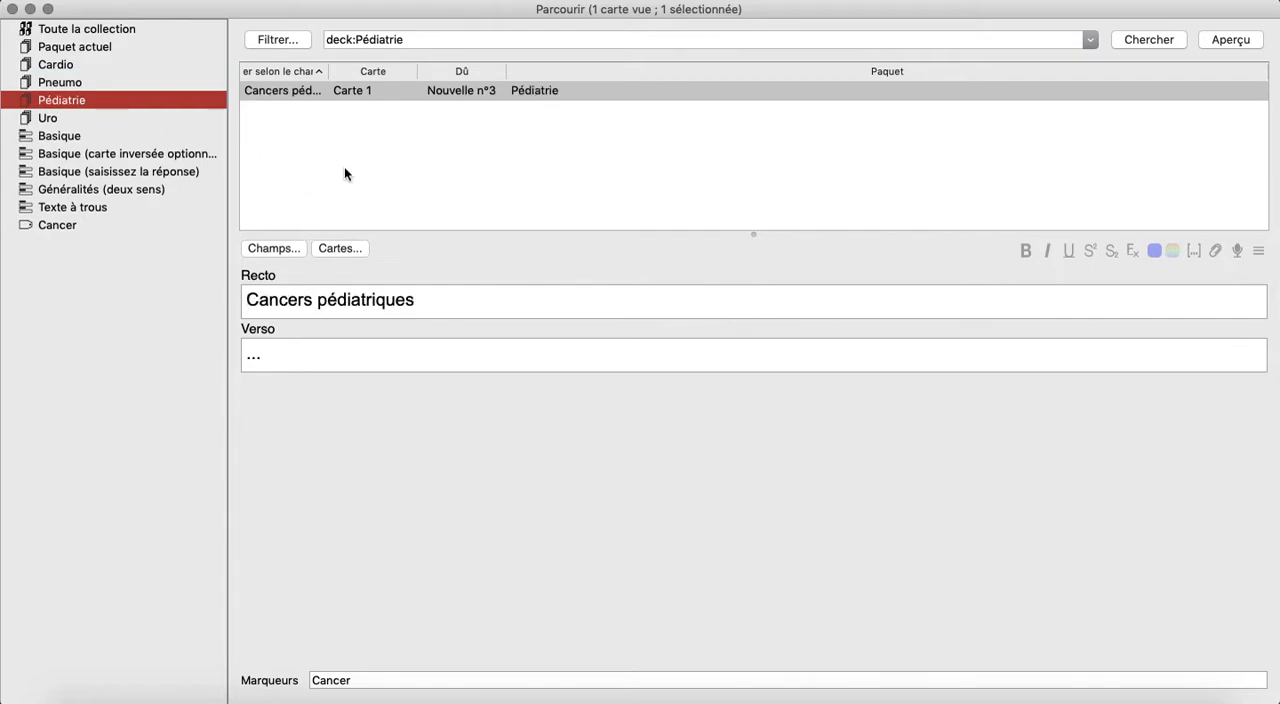
left_click(106, 118)
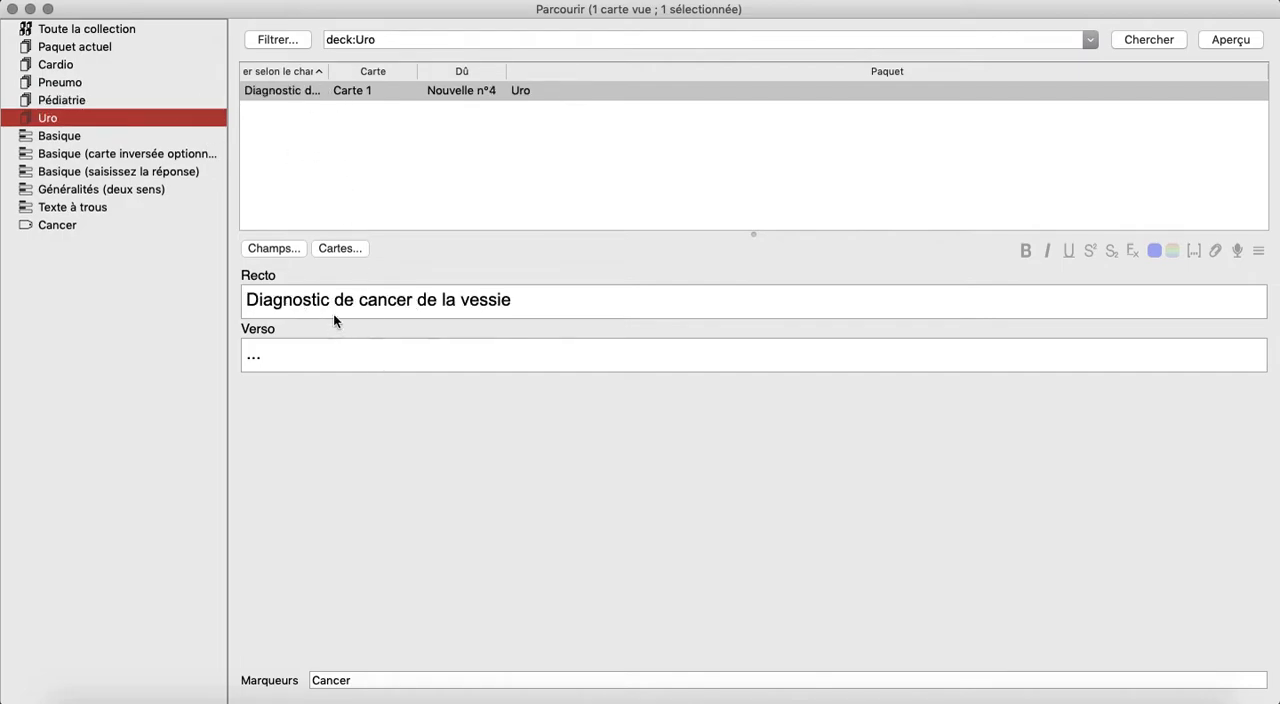
left_click(63, 84)
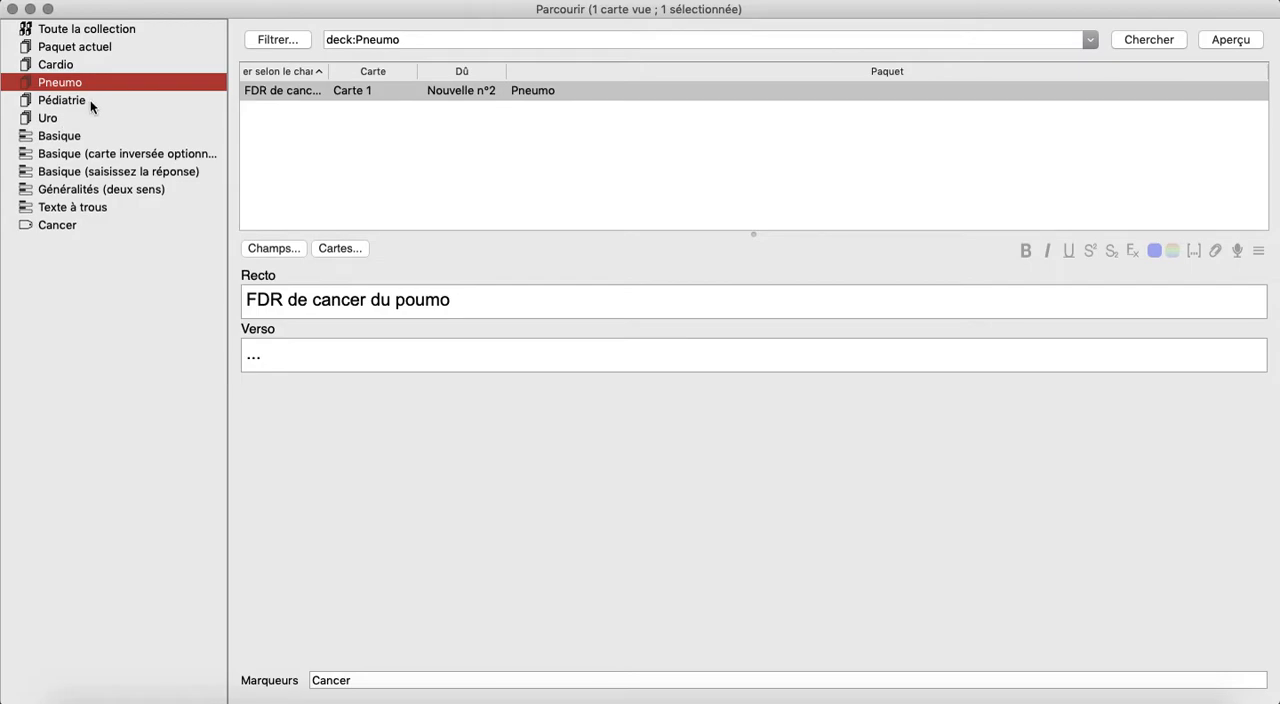
left_click(90, 107)
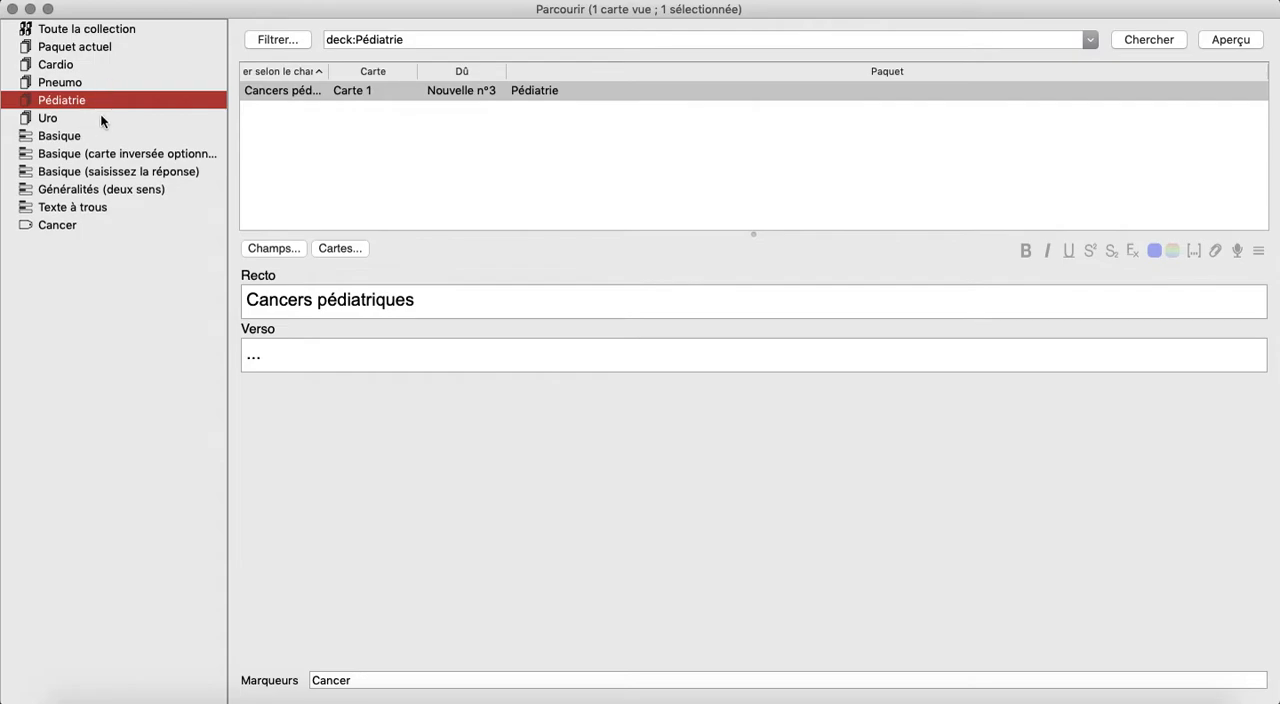
left_click(58, 82)
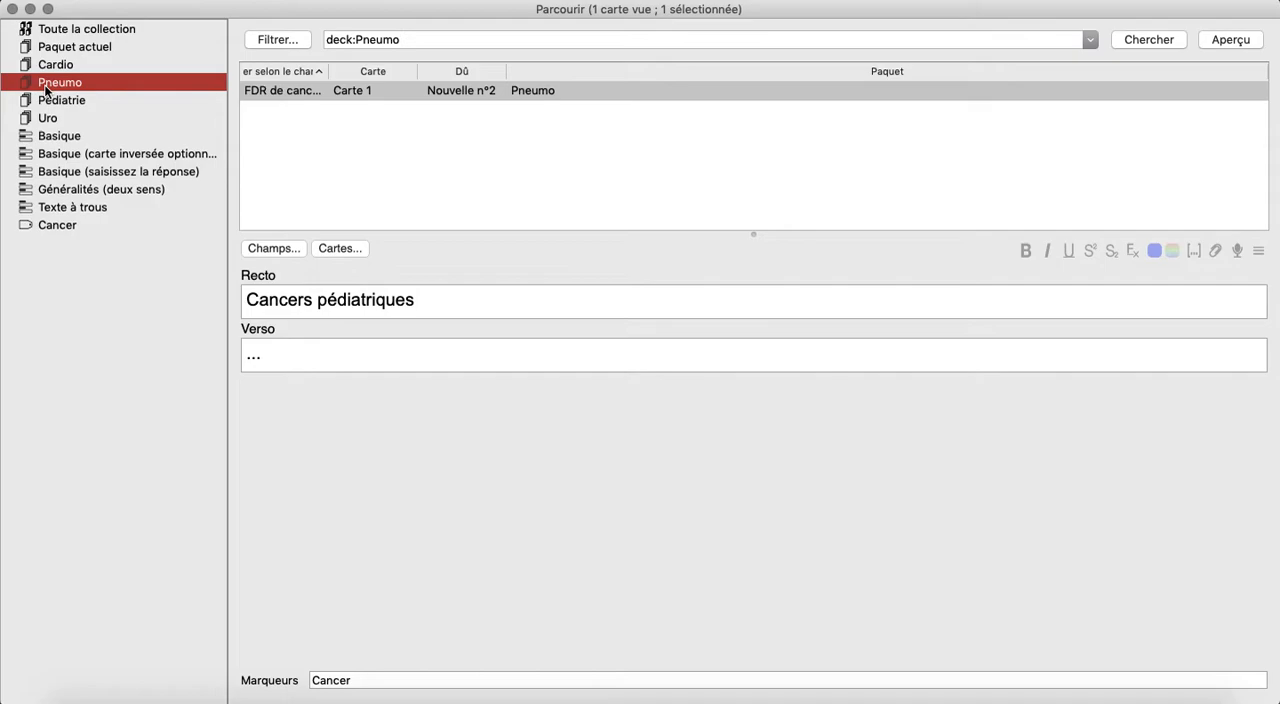
Start a new Basique note and assign it to the Pneumo deck.
left_click(152, 2)
left_click(155, 10)
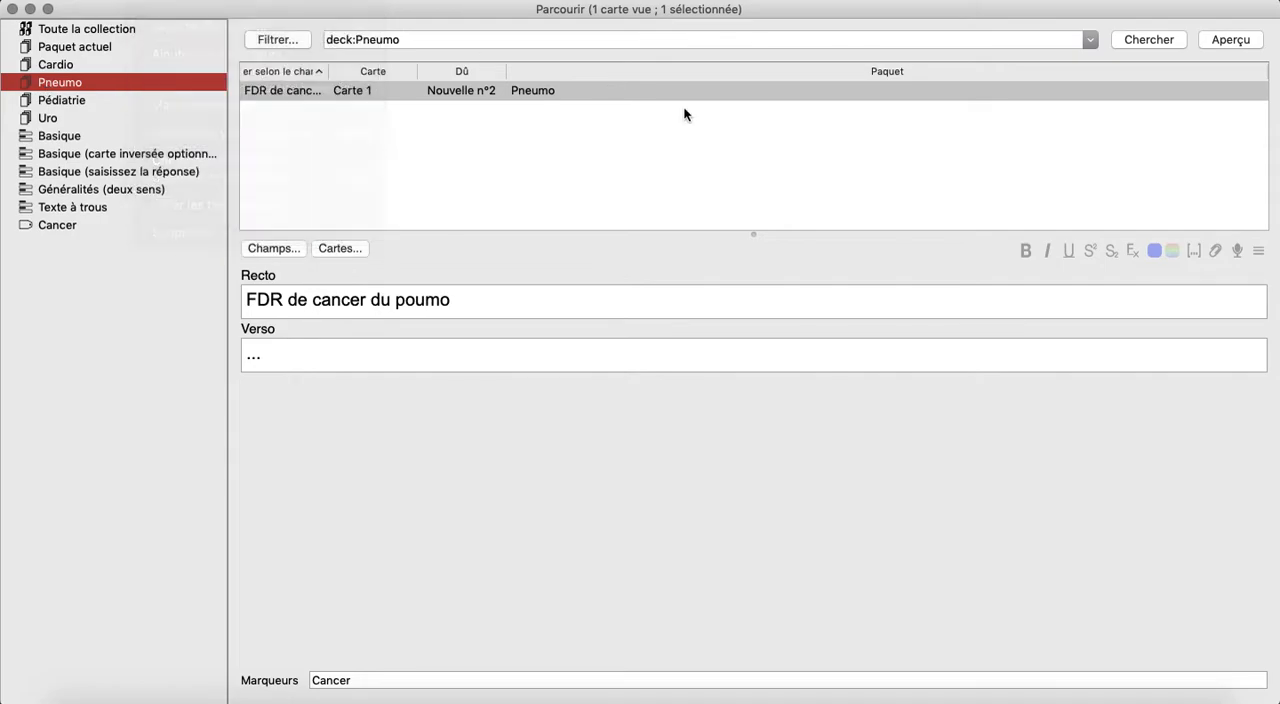
left_click(914, 189)
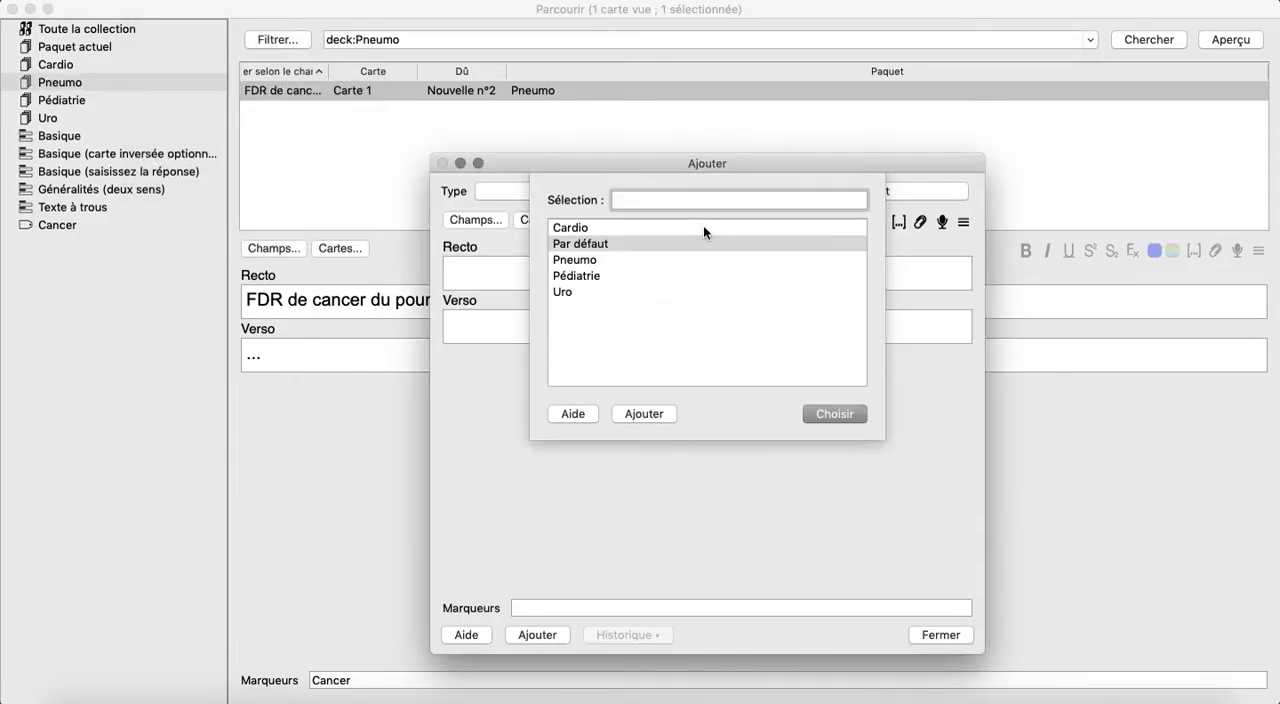
left_click(588, 262)
left_click(845, 415)
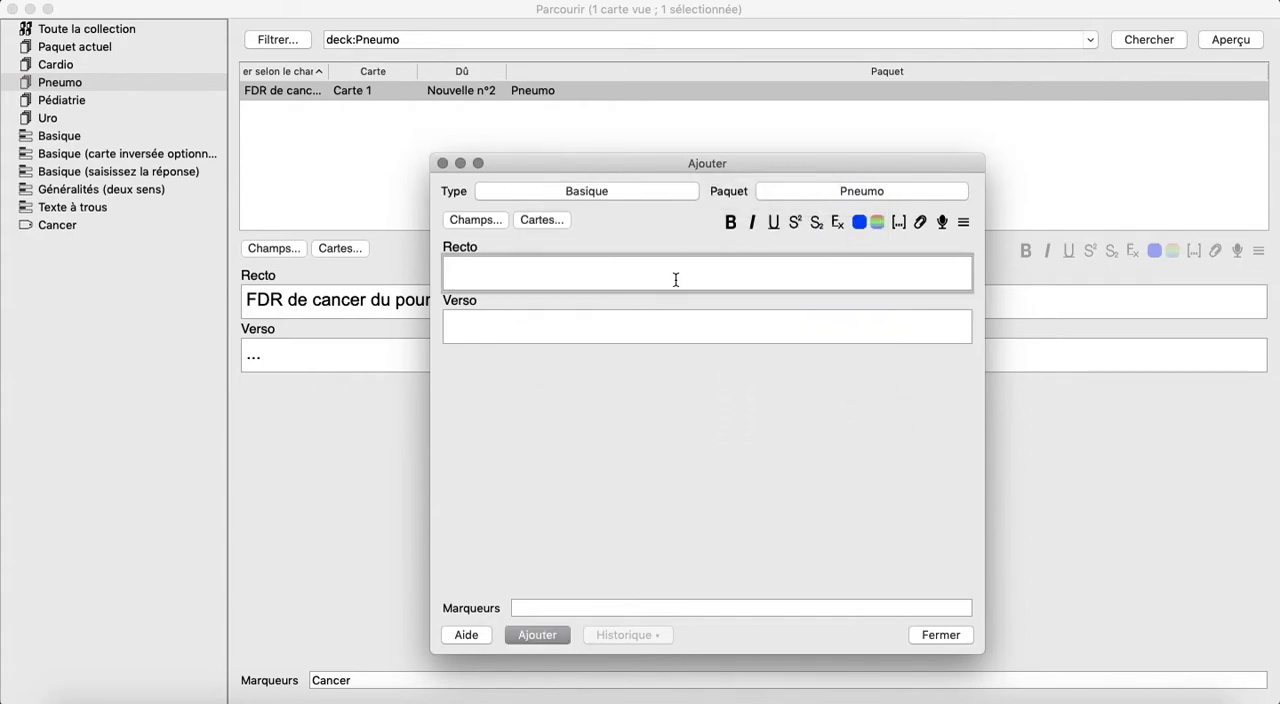
Fill in the note's front with "Diagnostic du cancer du poumon" and its back with "....".
type("Diagnostic du ca")
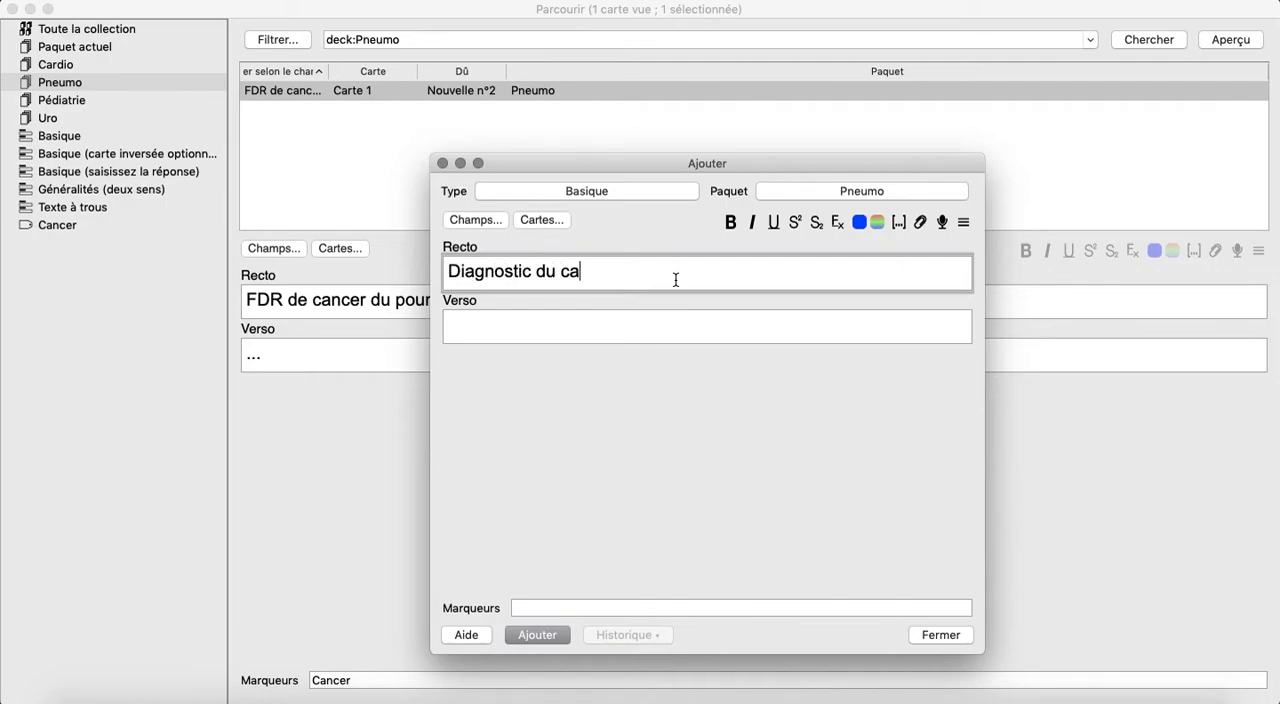
type("ncer du poumon")
key("Tab")
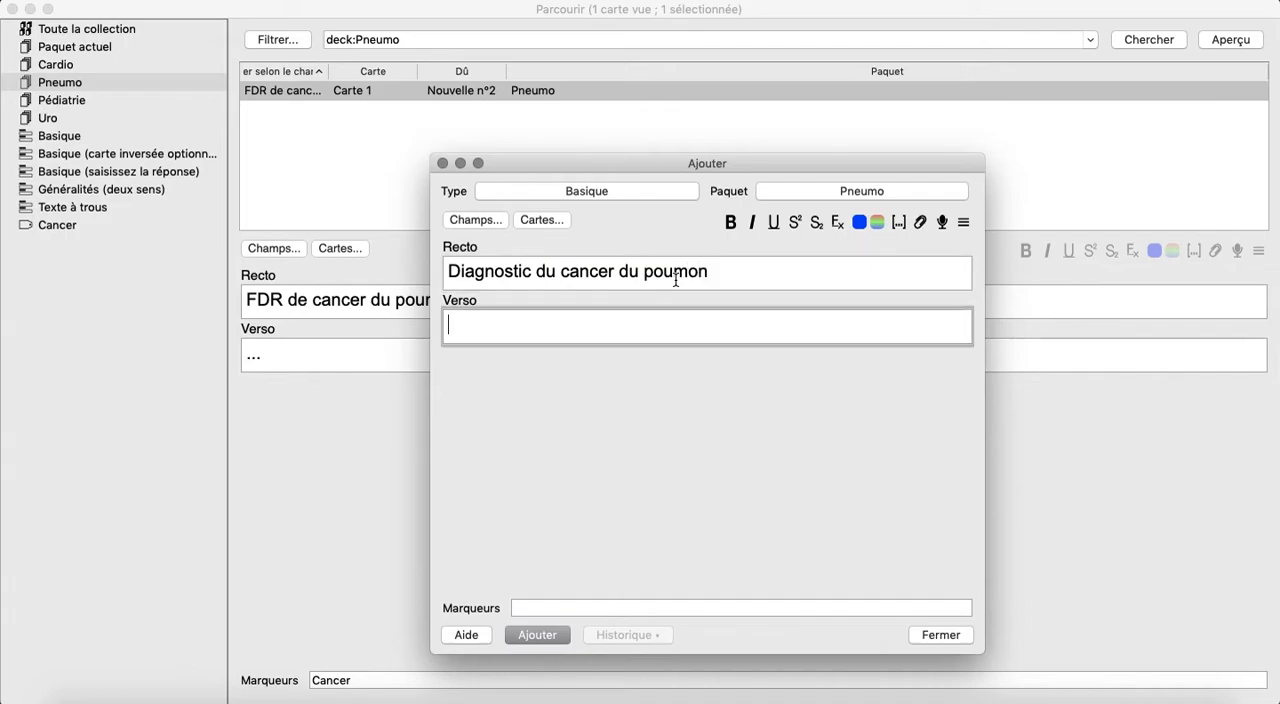
type("....")
key("Tab")
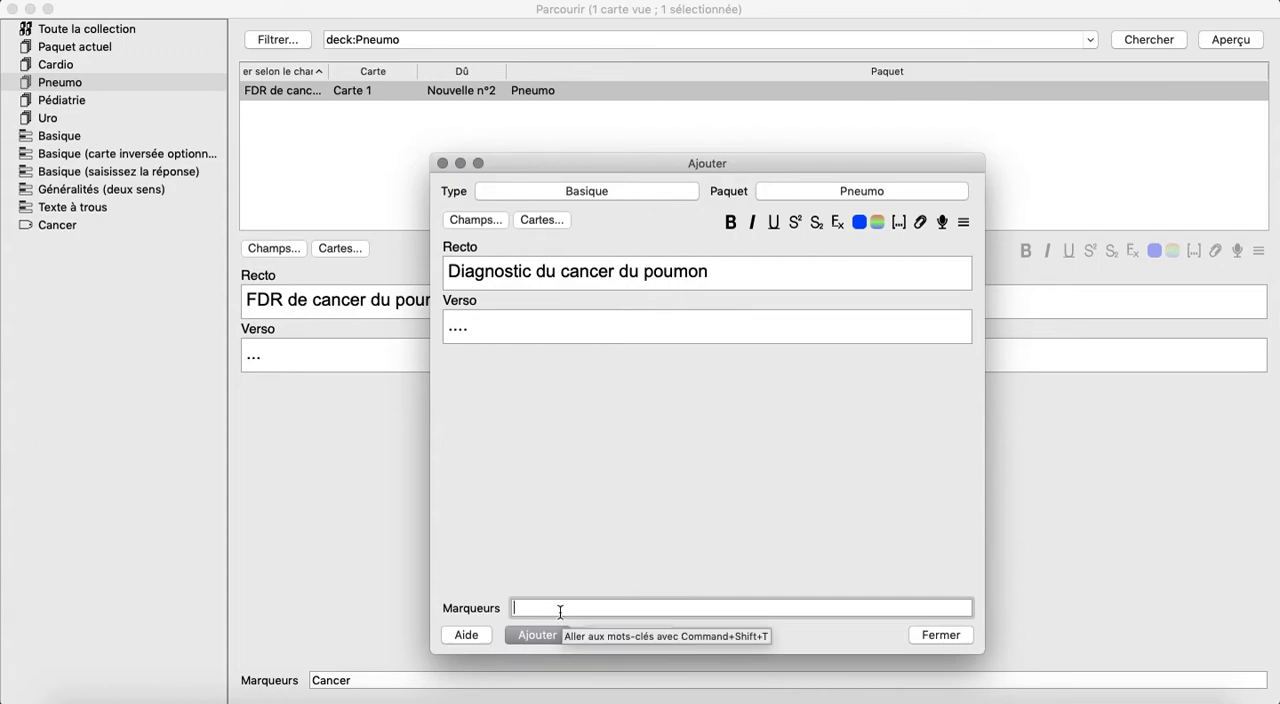
Tag the new note with Cancer and add it to the collection.
type("Cancer")
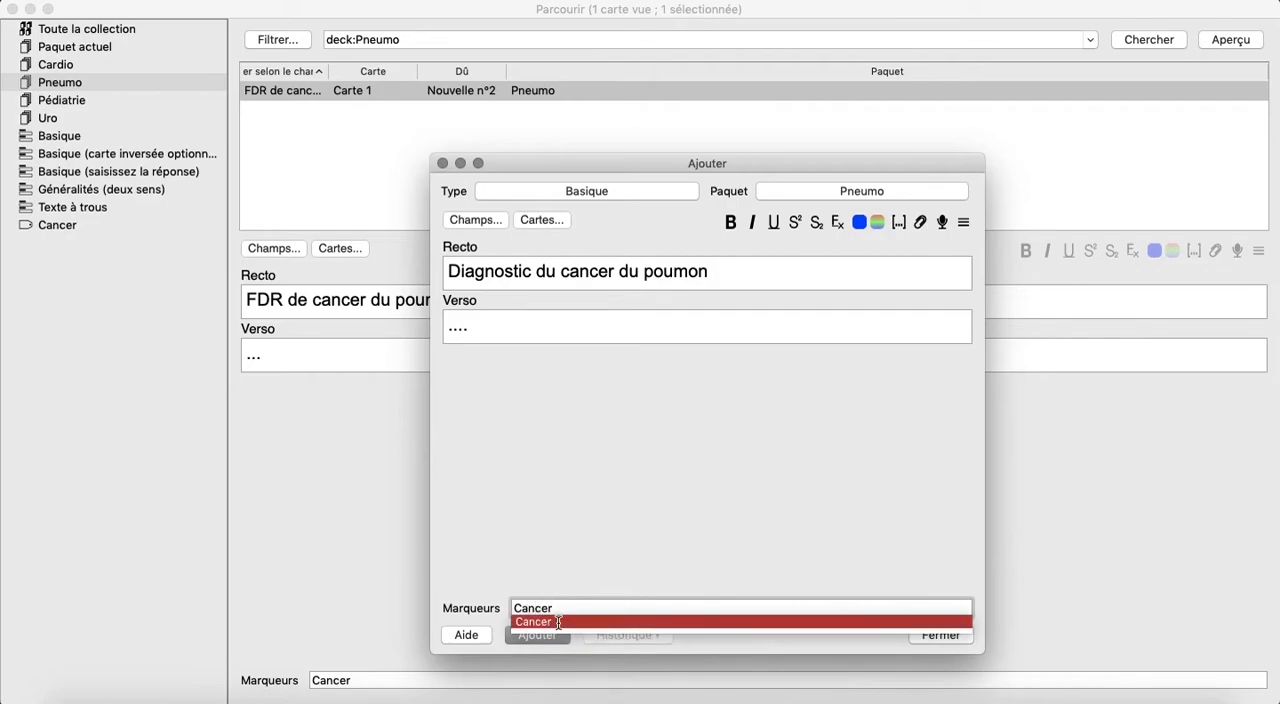
left_click(556, 622)
left_click(548, 636)
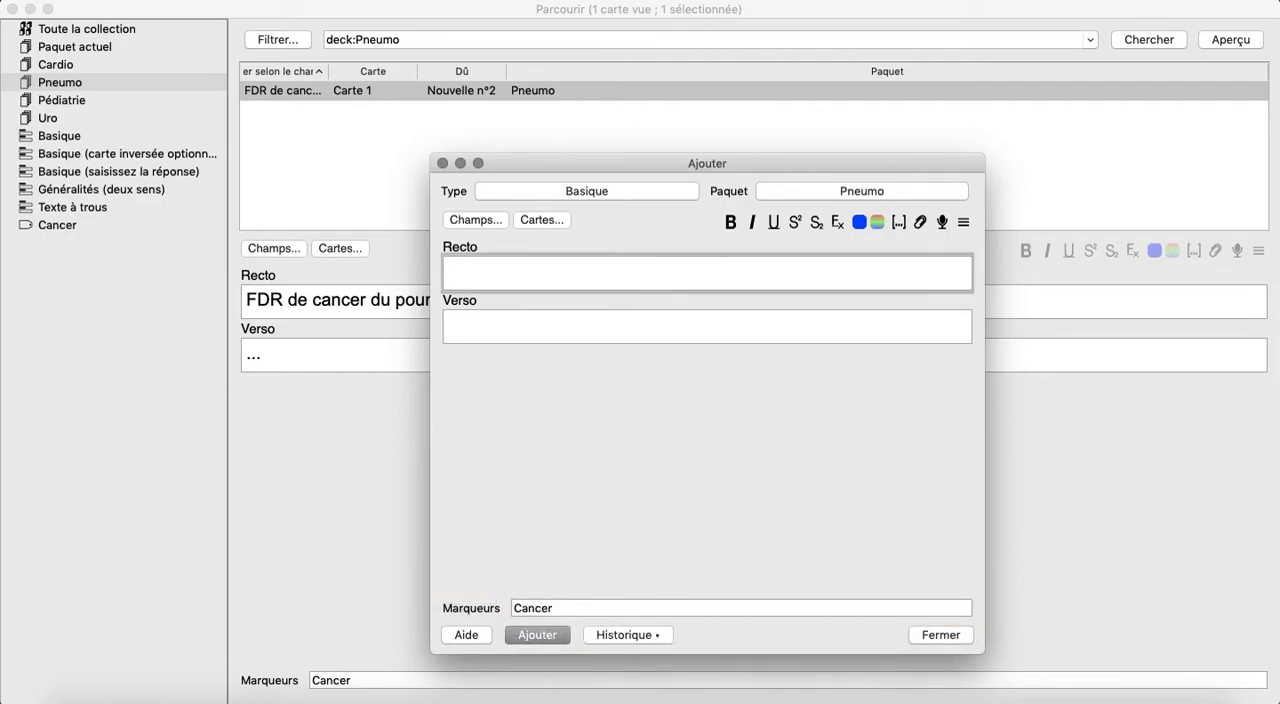
Put the card browser away, close the note entry window and return to the deck list.
left_click(36, 10)
left_click(33, 9)
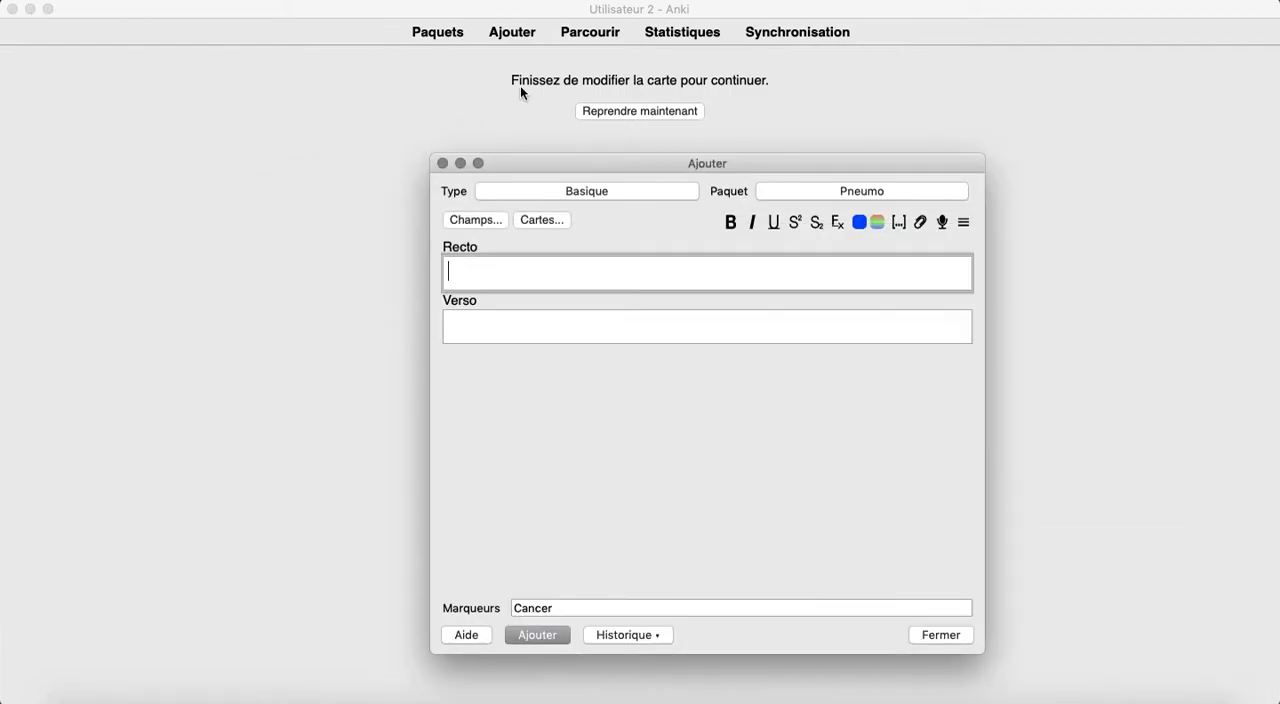
left_click(443, 163)
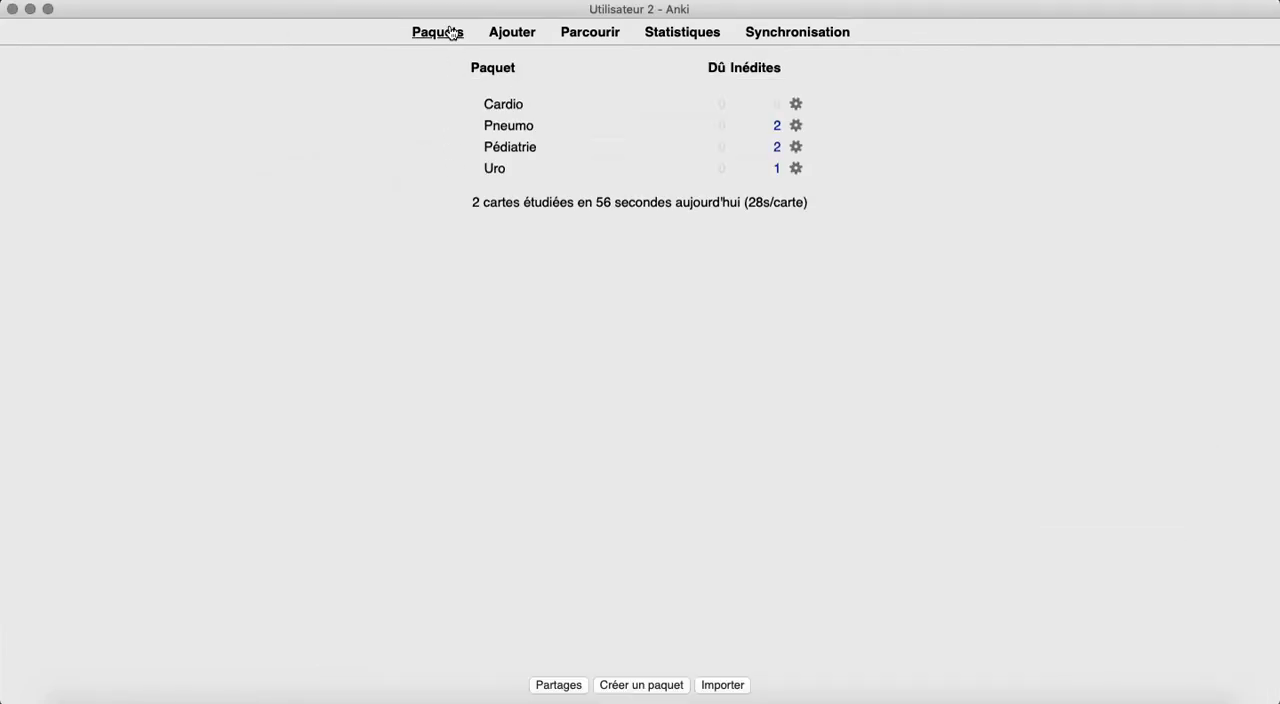
Reopen the card browser and list only the cards tagged Cancer.
left_click(569, 33)
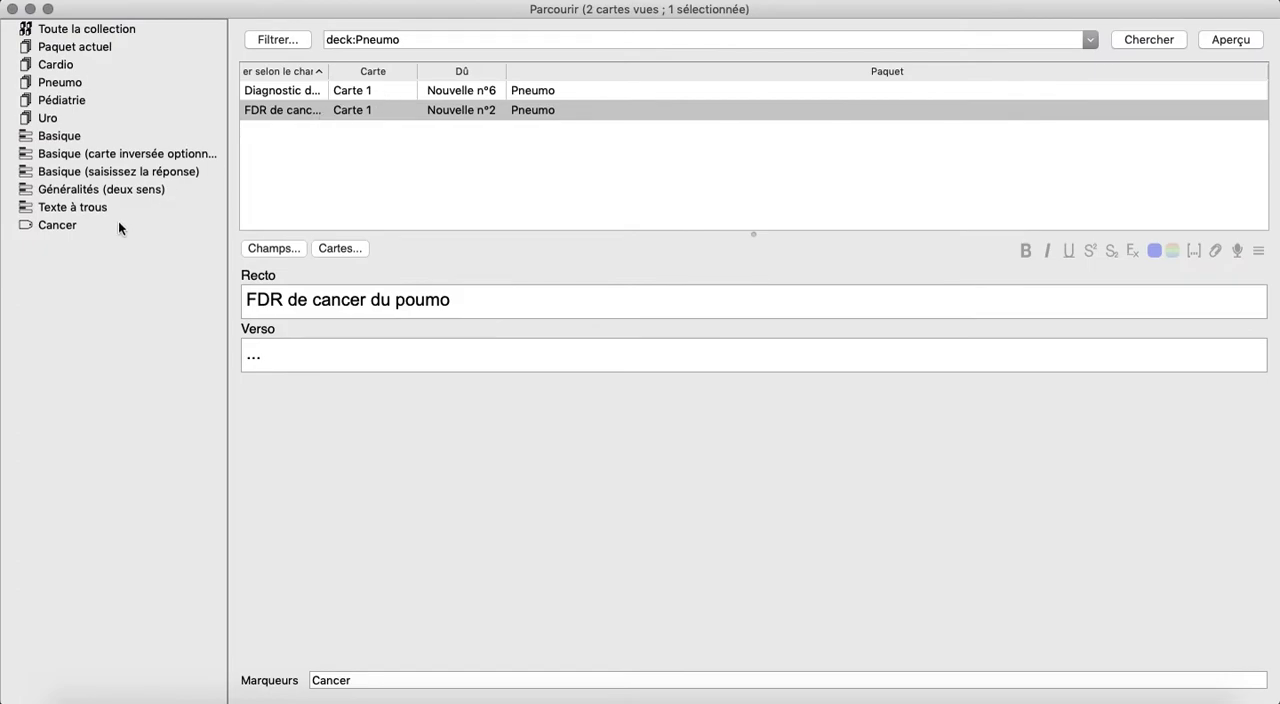
left_click(12, 9)
left_click(597, 32)
left_click(50, 224)
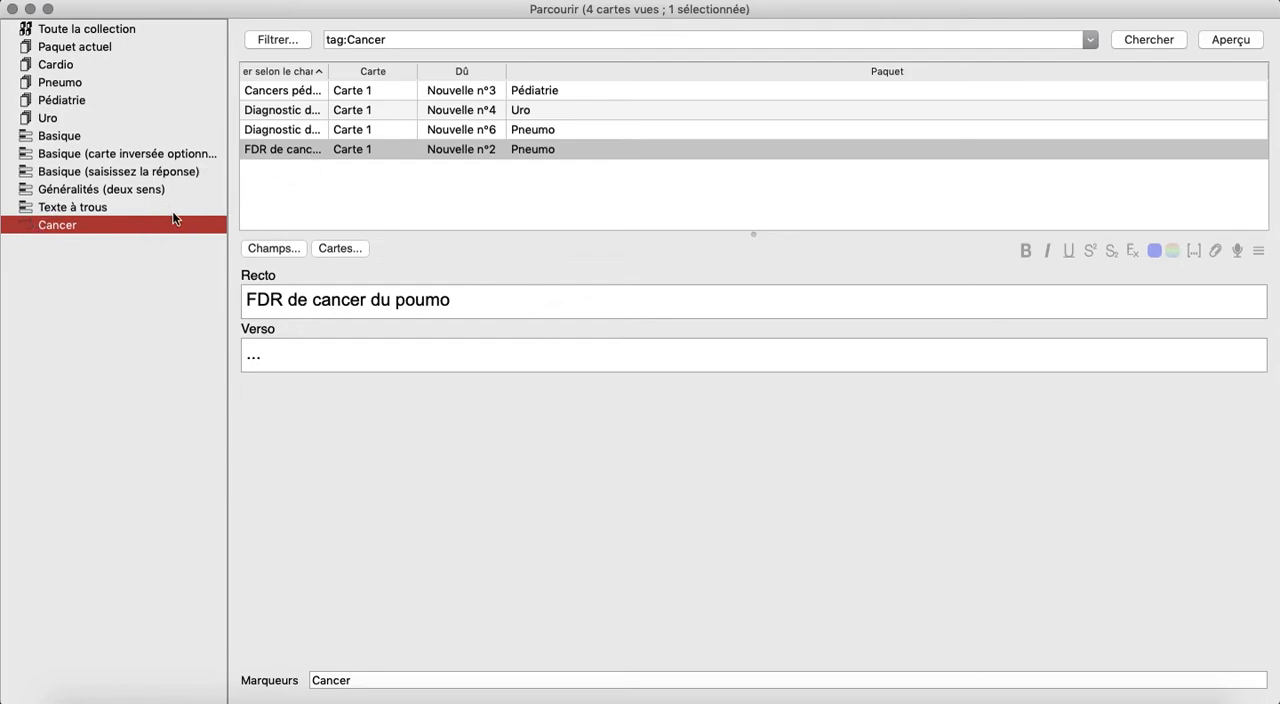
Go through the Cancer-tagged cards one by one, examining each card's front, back and deck.
left_click(294, 90)
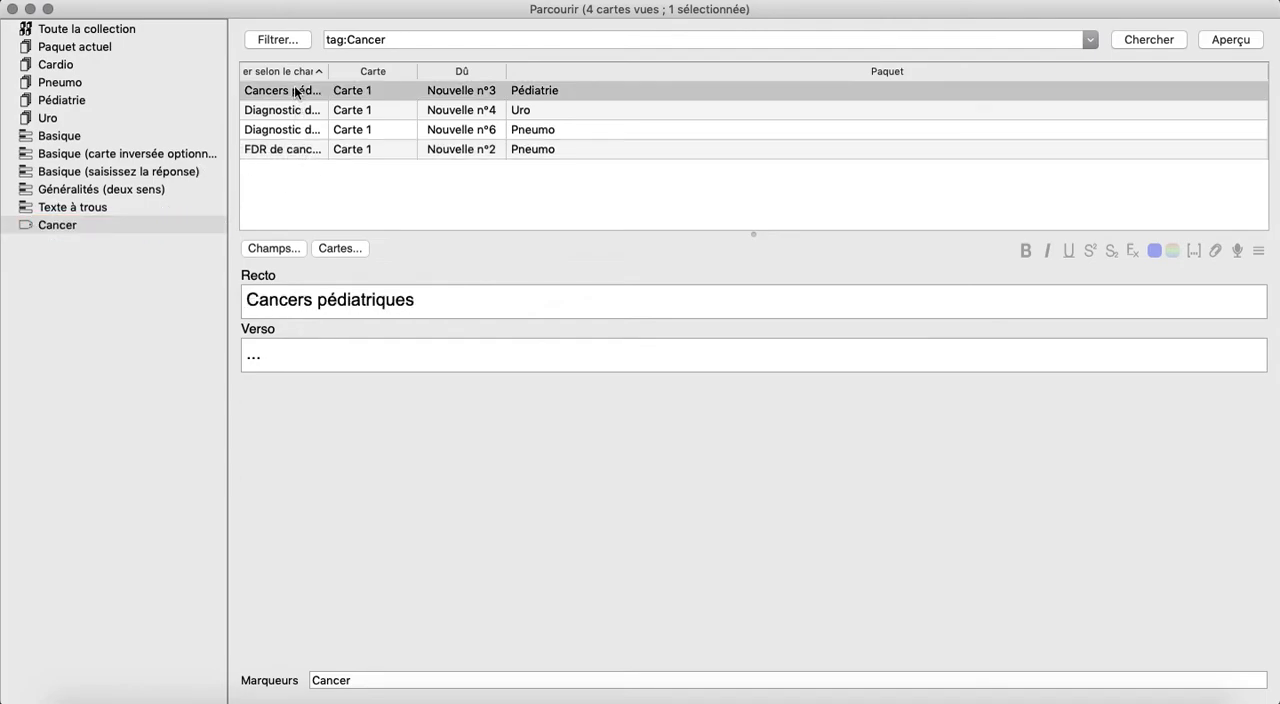
key("Down")
key("Down")
key("Down")
key("Up")
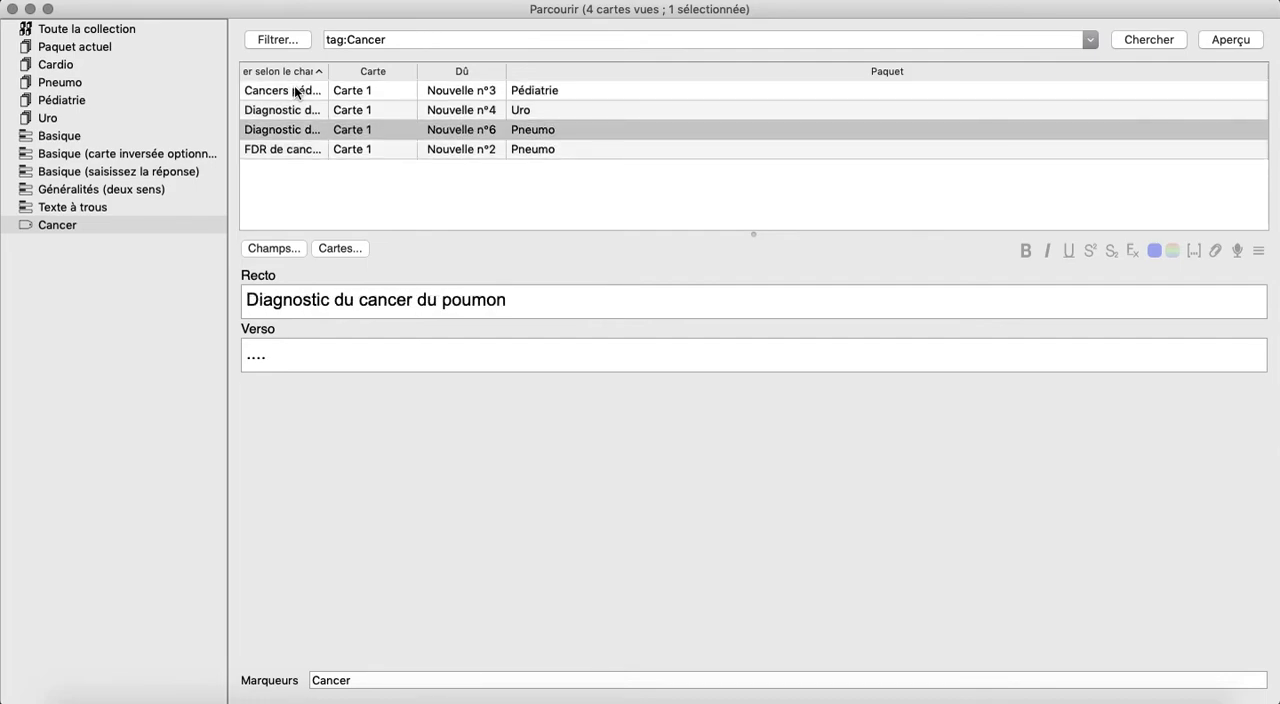
left_click(529, 90)
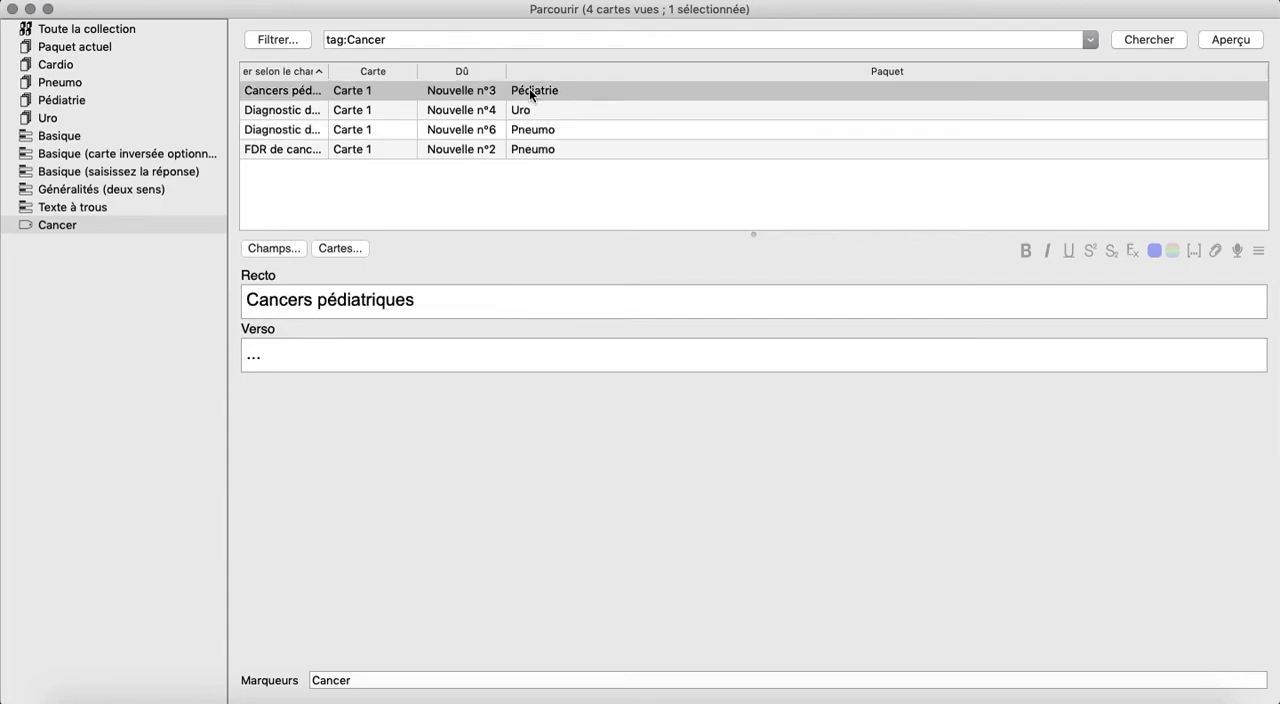
key("Down")
key("Down")
key("Down")
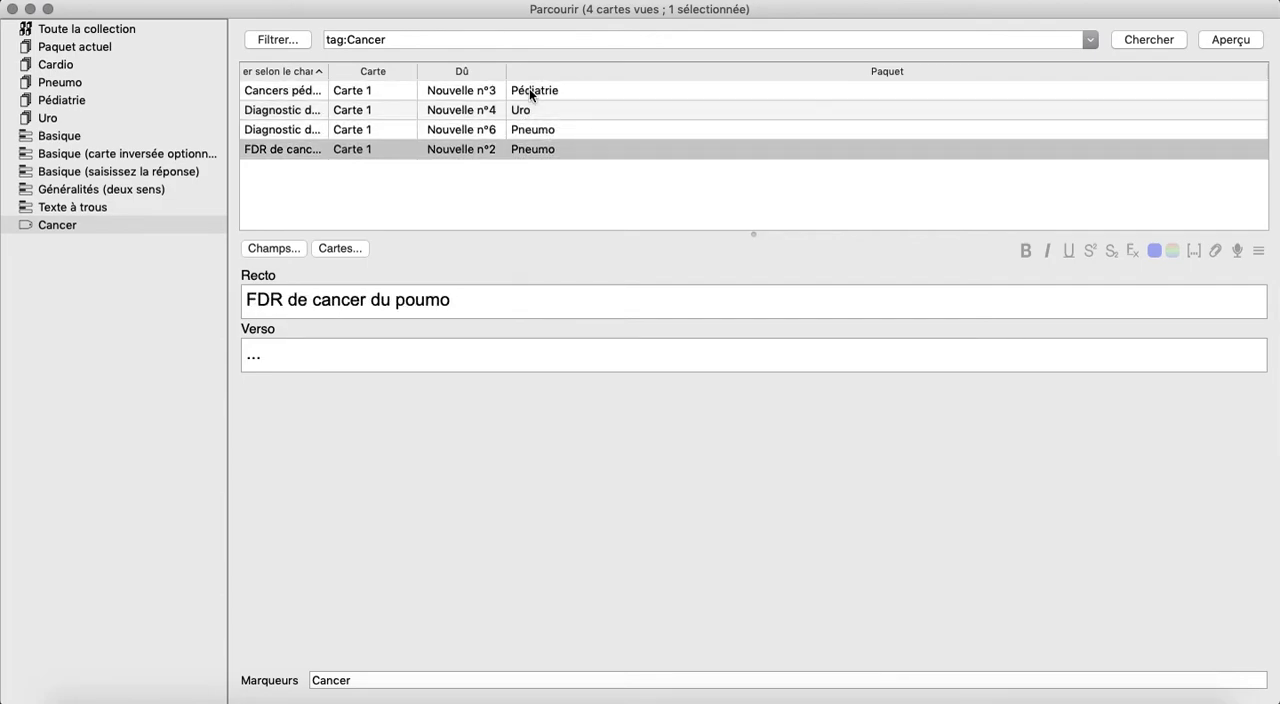
key("Up")
key("Up")
key("Up")
key("Down")
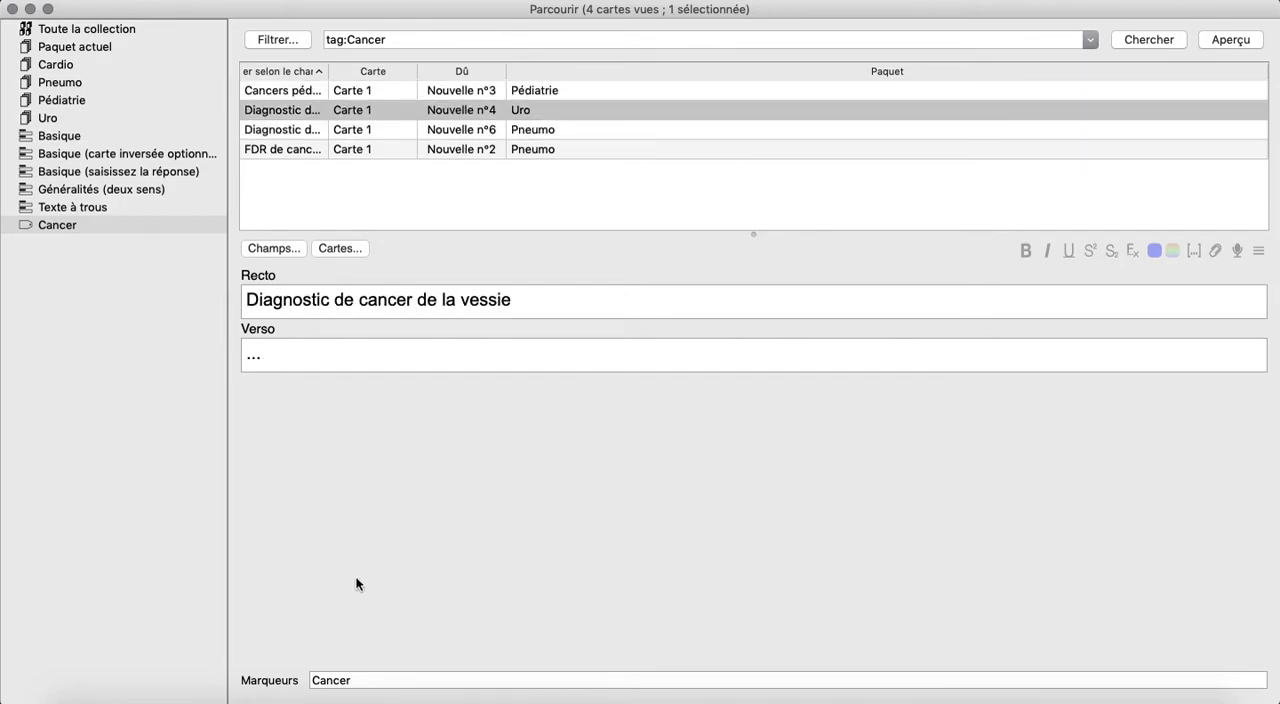
left_click(414, 150)
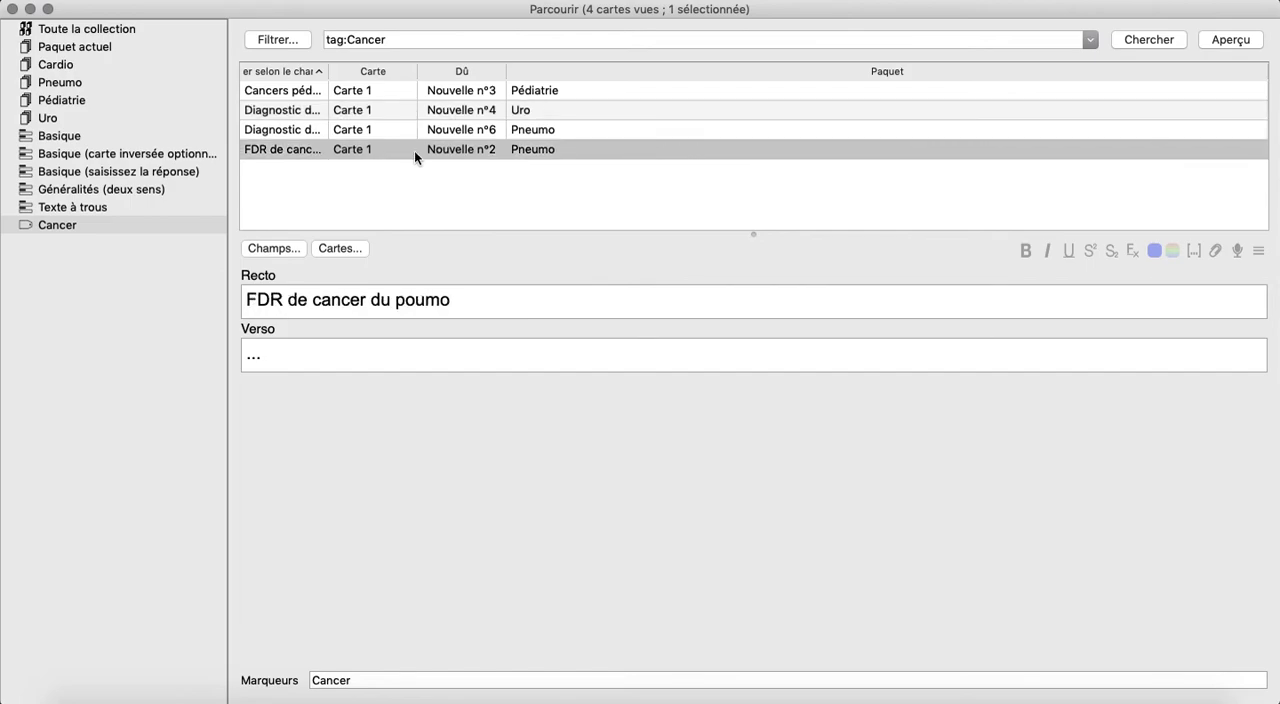
key("Up")
key("Up")
key("Up")
key("Down")
key("Down")
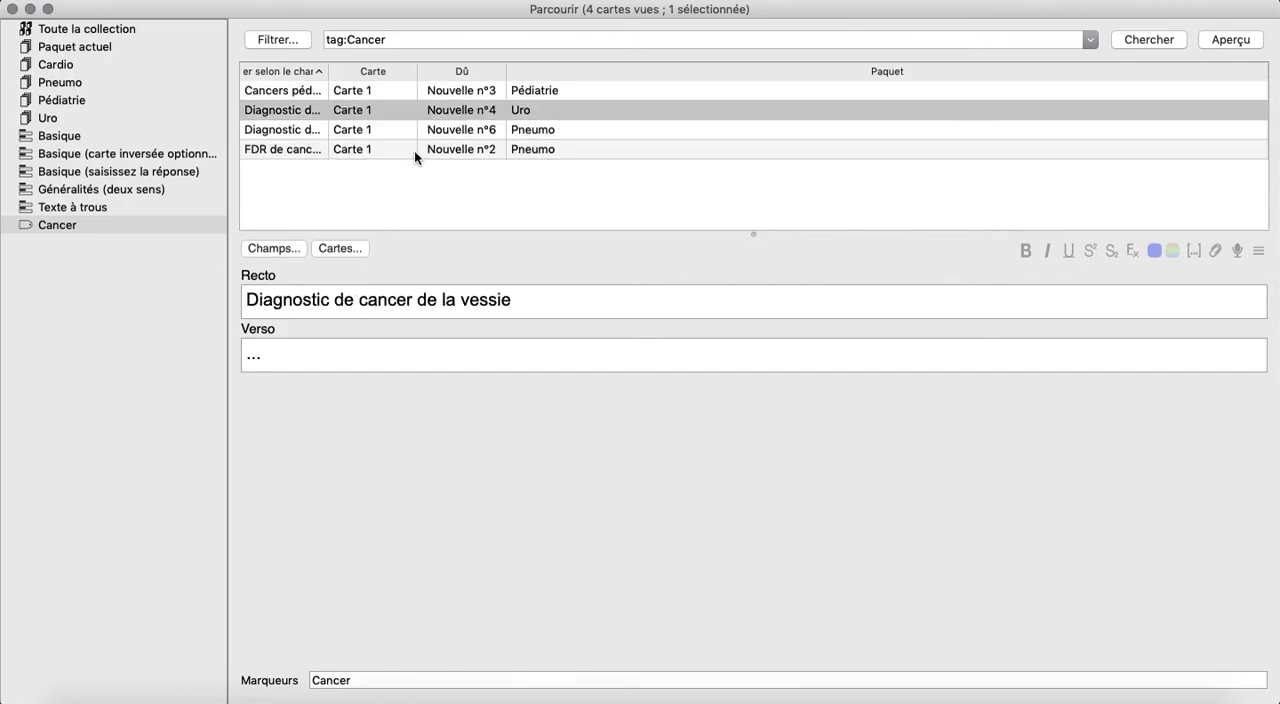
key("Down")
key("Up")
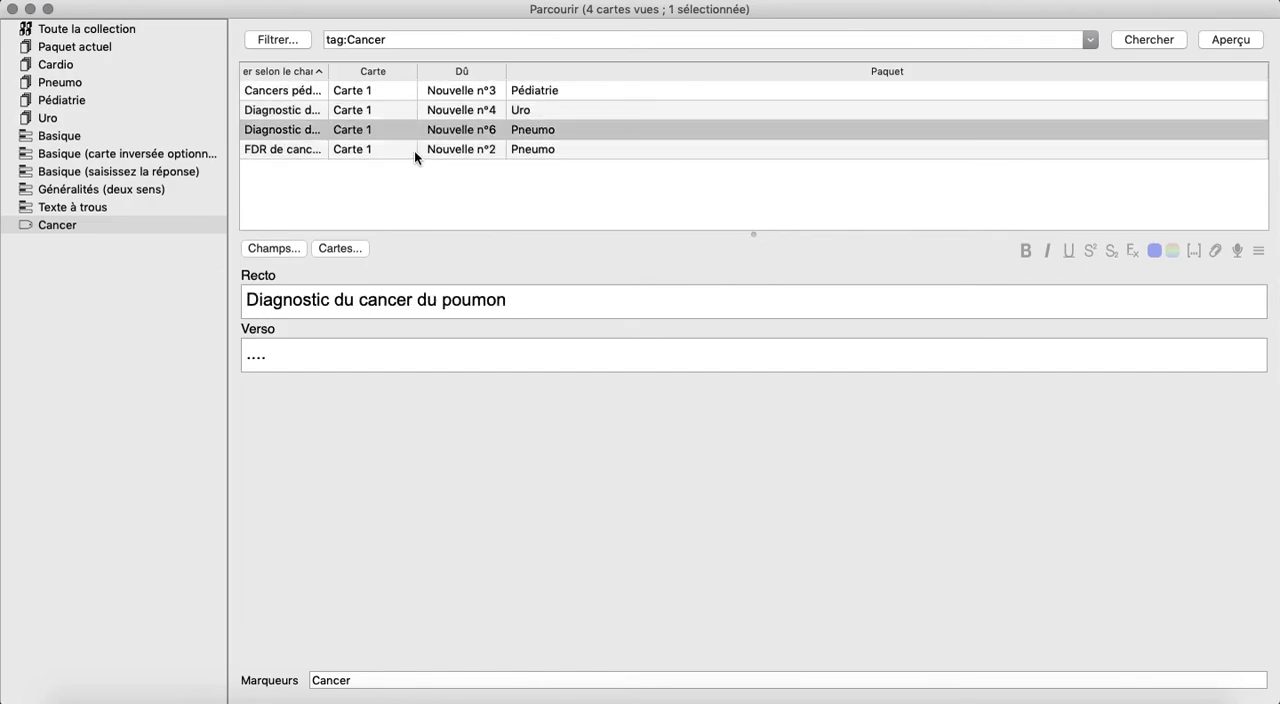
key("Up")
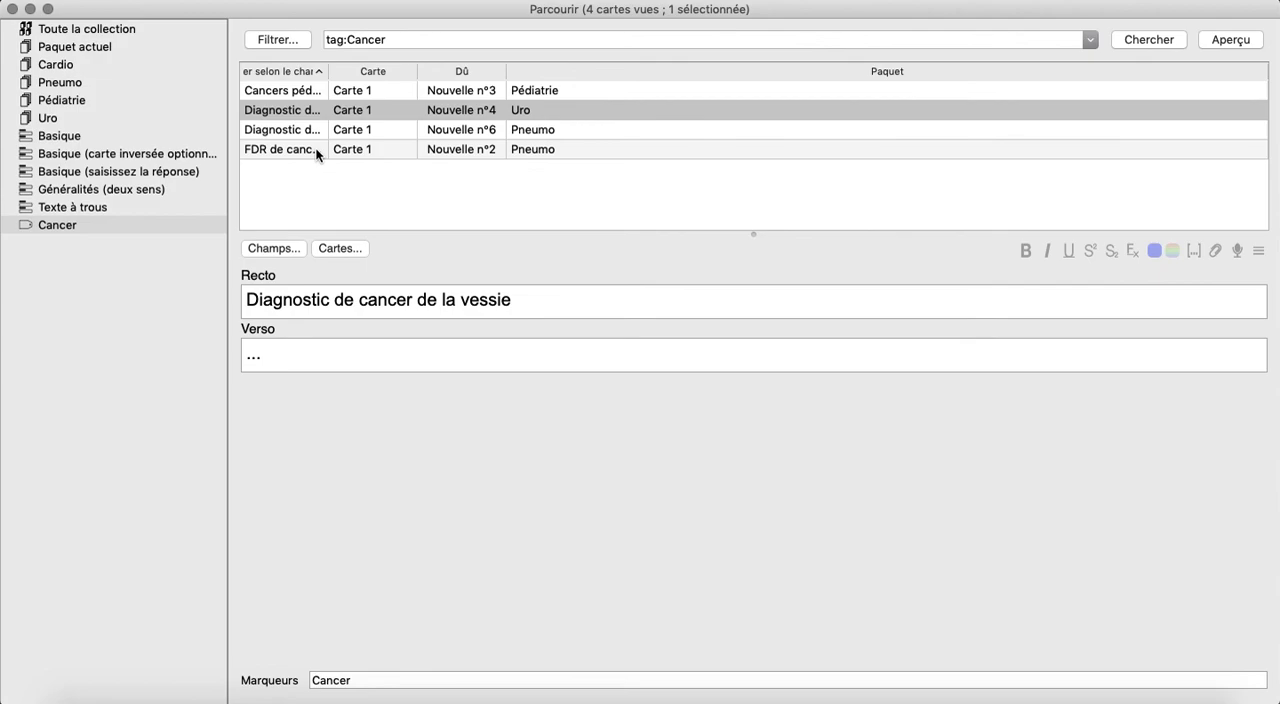
left_click(318, 153)
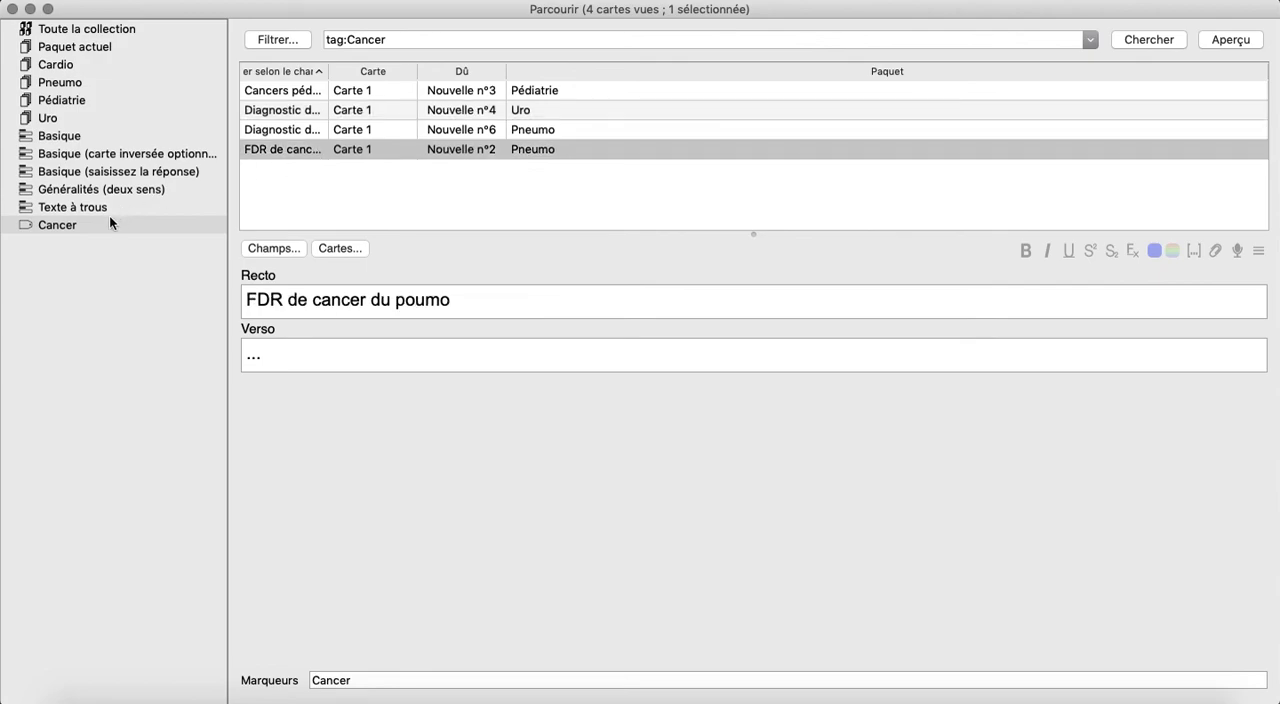
Filter by the Cancer tag again and examine the tags assigned to the individual cards.
left_click(77, 208)
left_click(77, 222)
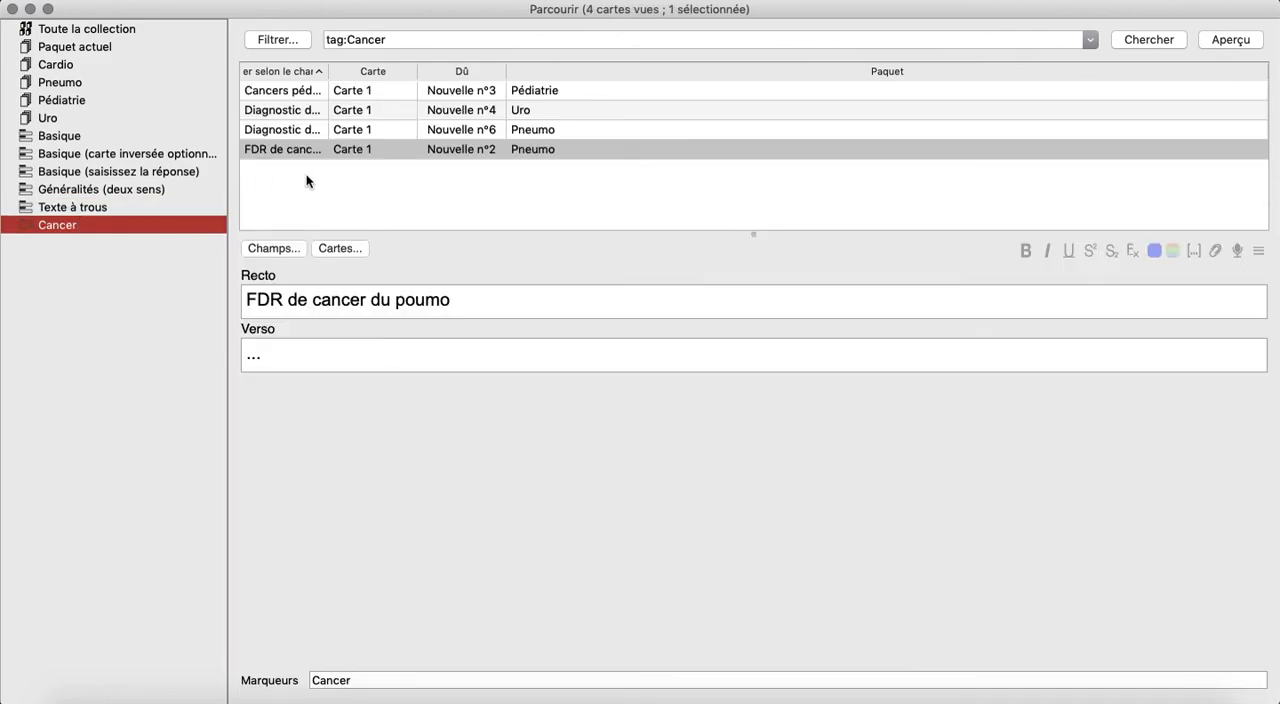
left_click(385, 681)
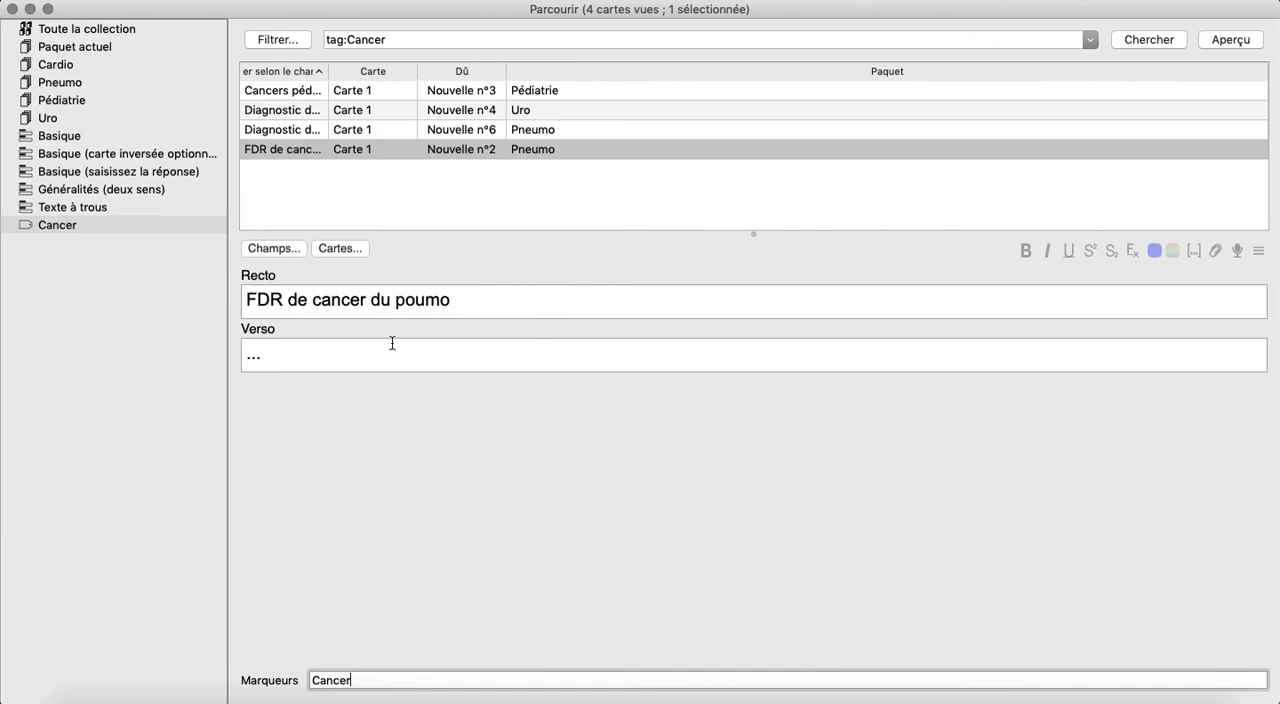
left_click(352, 129)
left_click(352, 110)
left_click(383, 681)
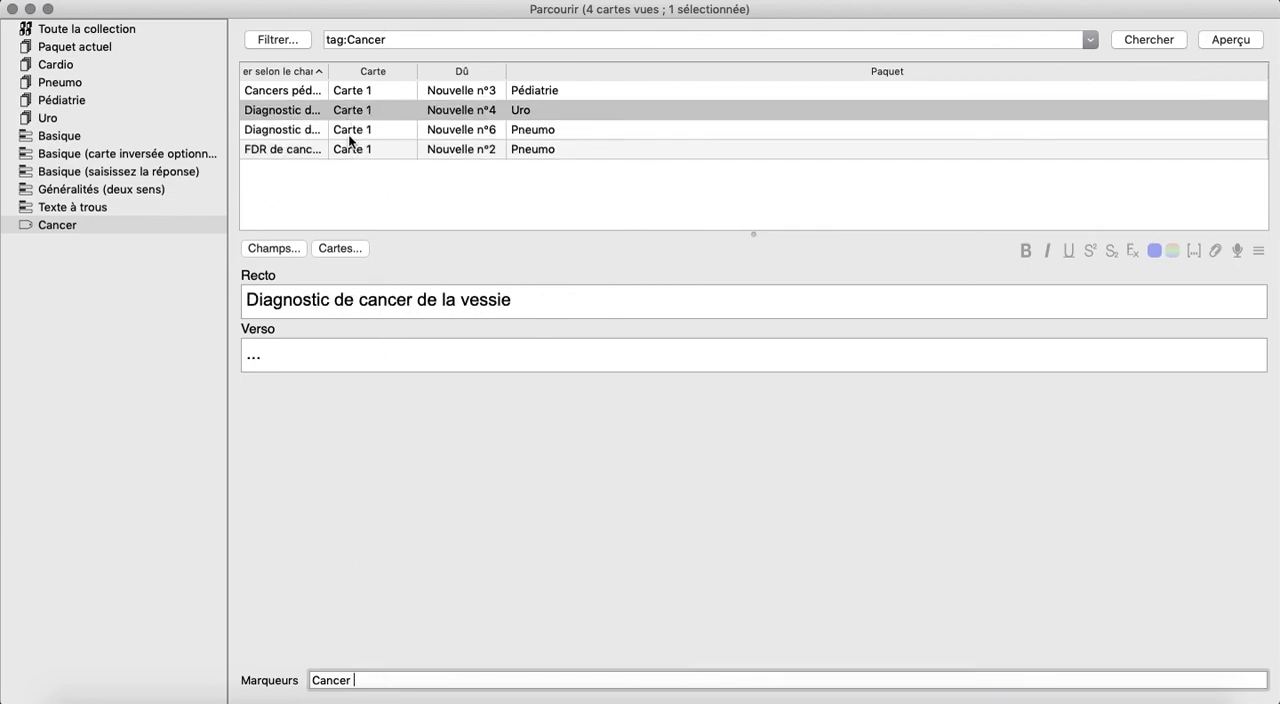
left_click(82, 225)
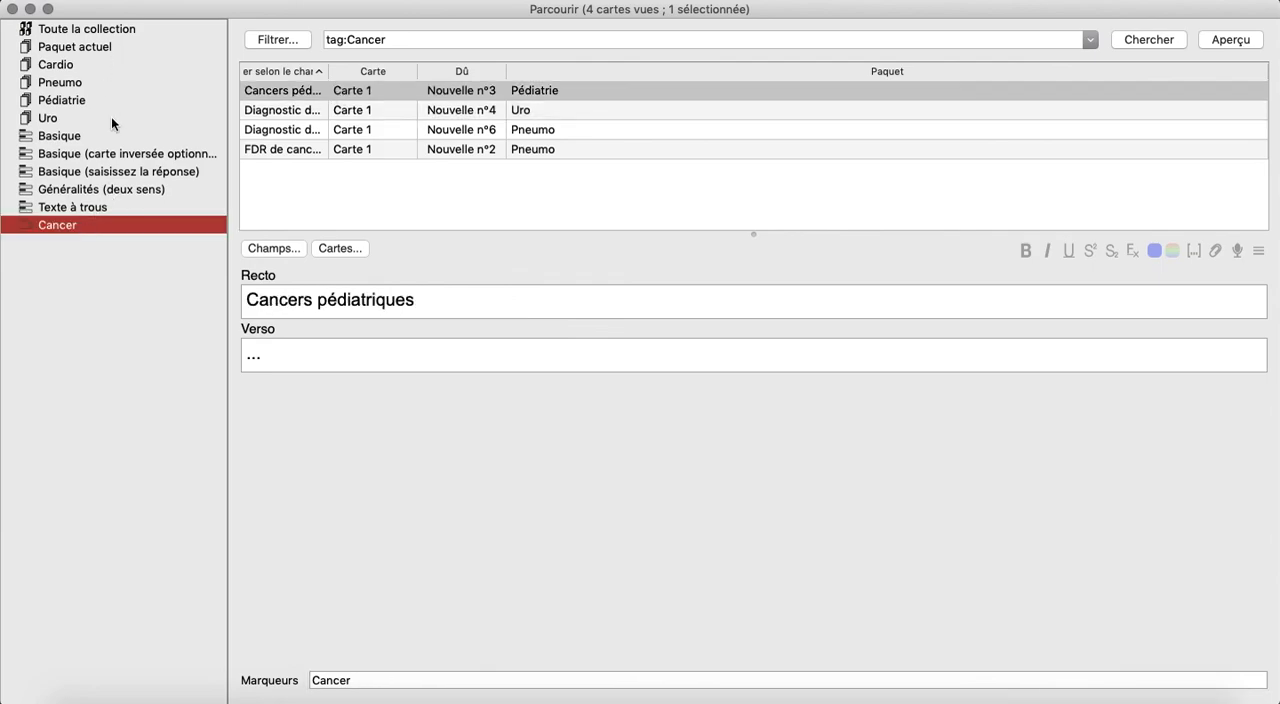